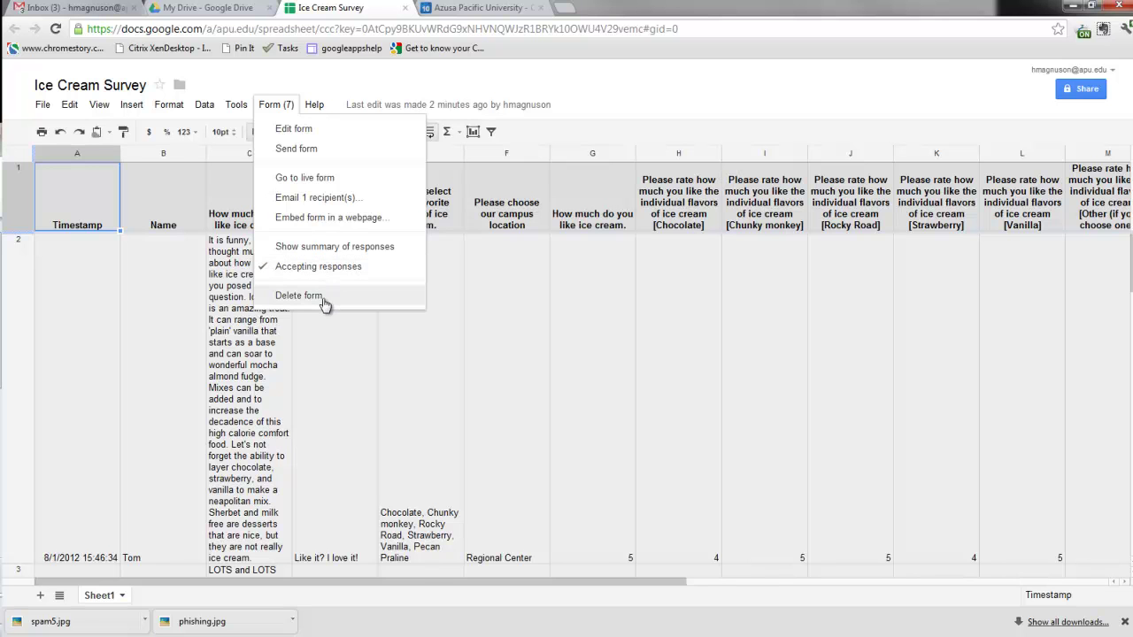
- Try notification rules for form submissions with daily-digest and right-away email options, and discard them
left_click(162, 340)
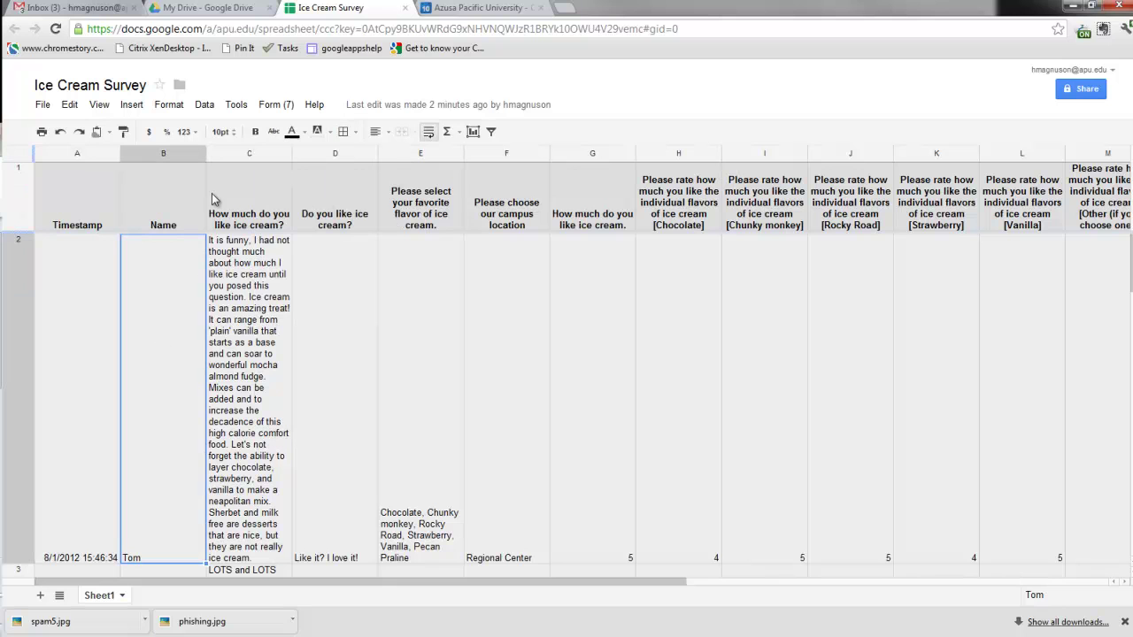
left_click(245, 111)
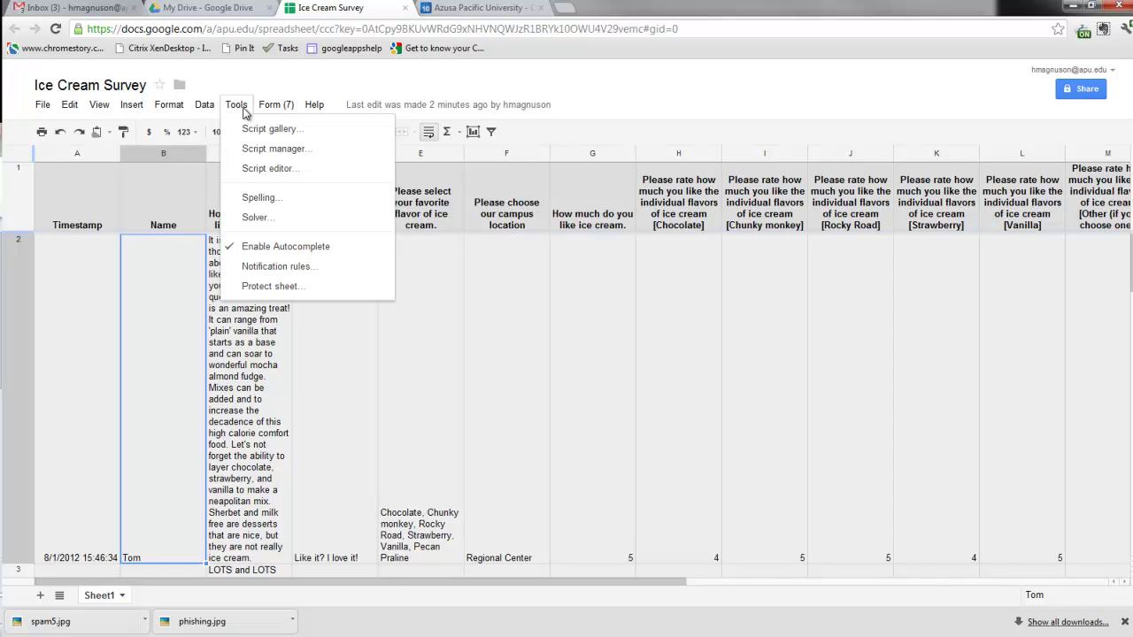
left_click(271, 269)
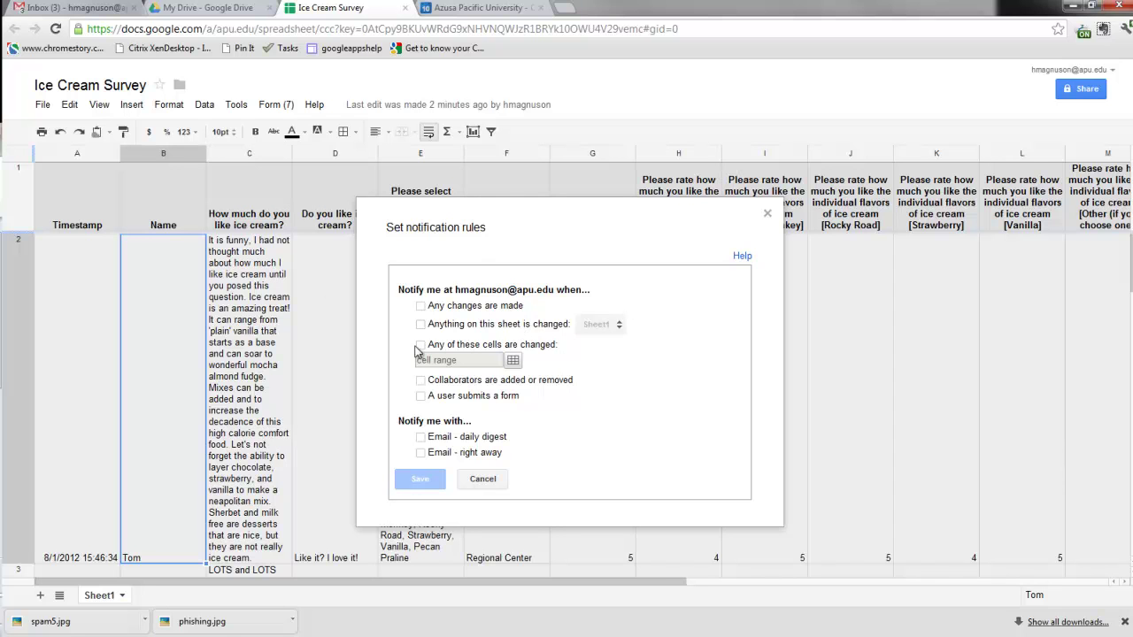
left_click(420, 396)
left_click(421, 438)
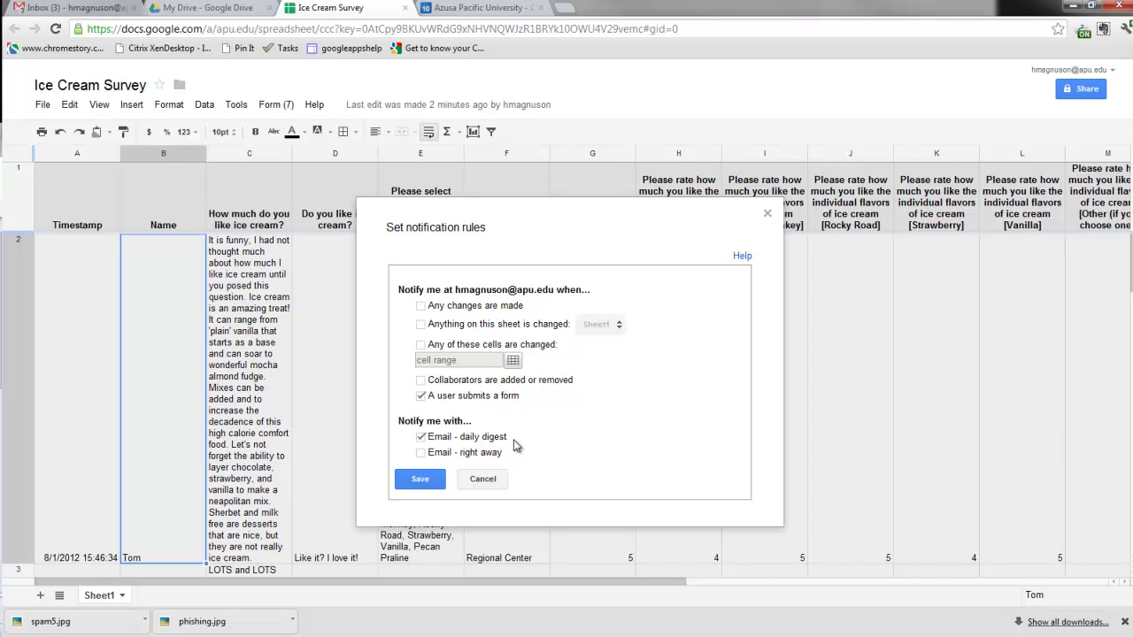
left_click(422, 453)
left_click(421, 437)
left_click(422, 452)
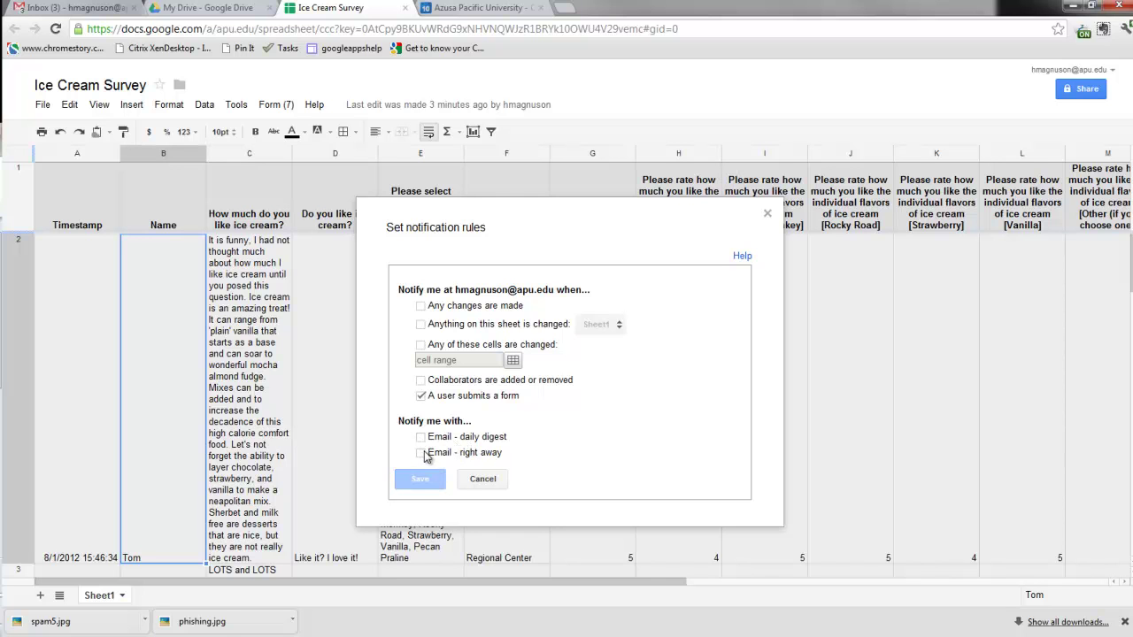
left_click(482, 479)
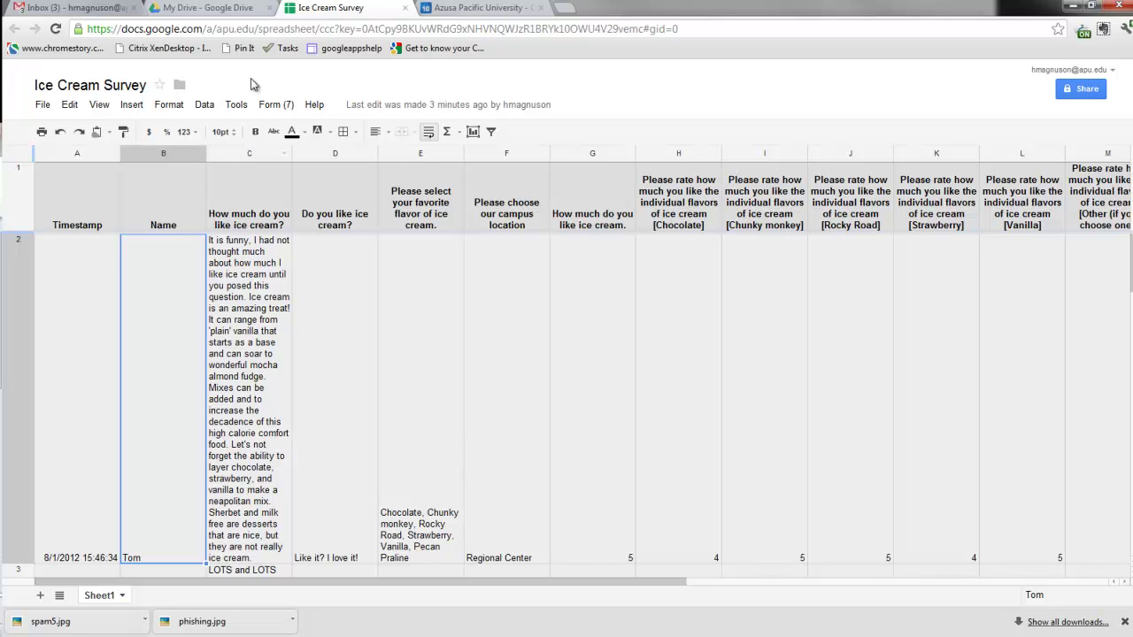
- Show the summary of the form's responses and maximize its window
left_click(286, 105)
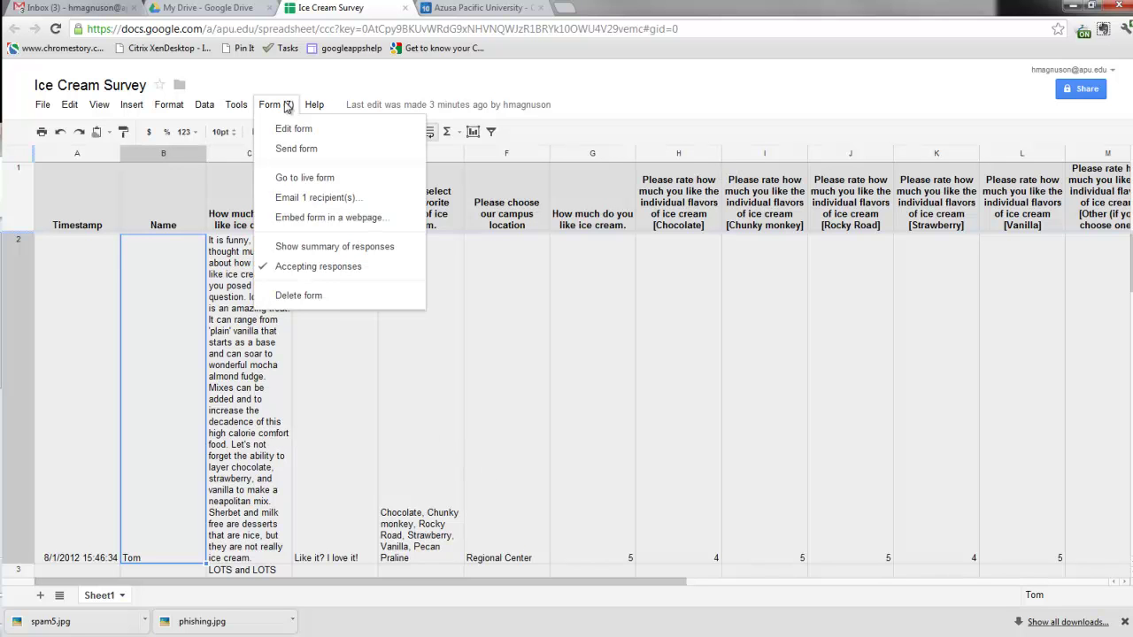
left_click(316, 251)
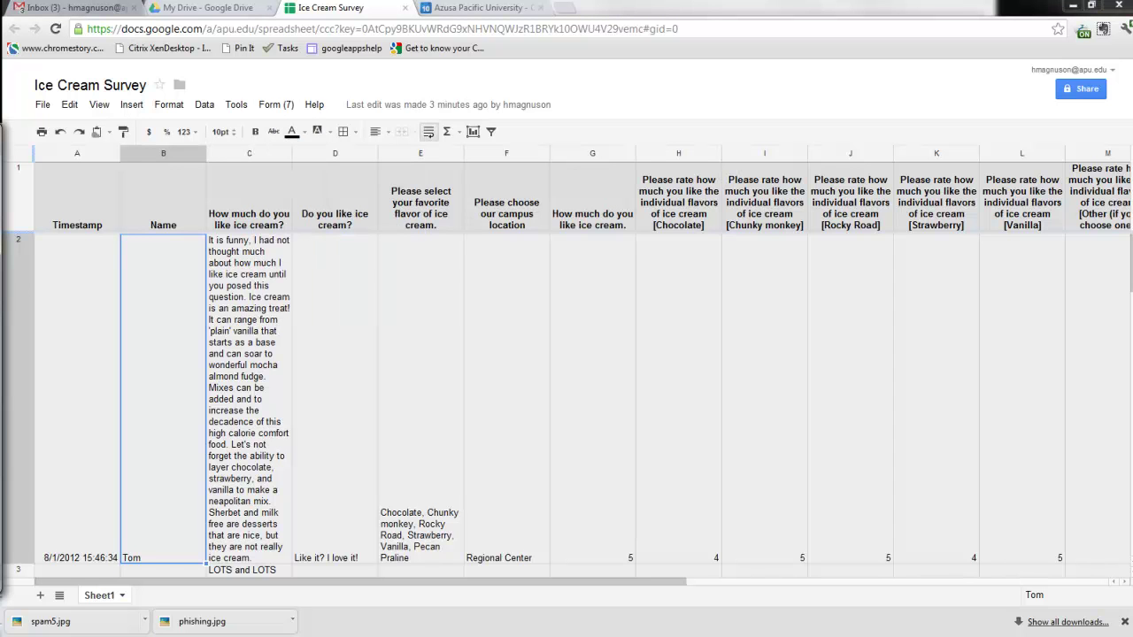
left_click_drag(0, 142, 346, 95)
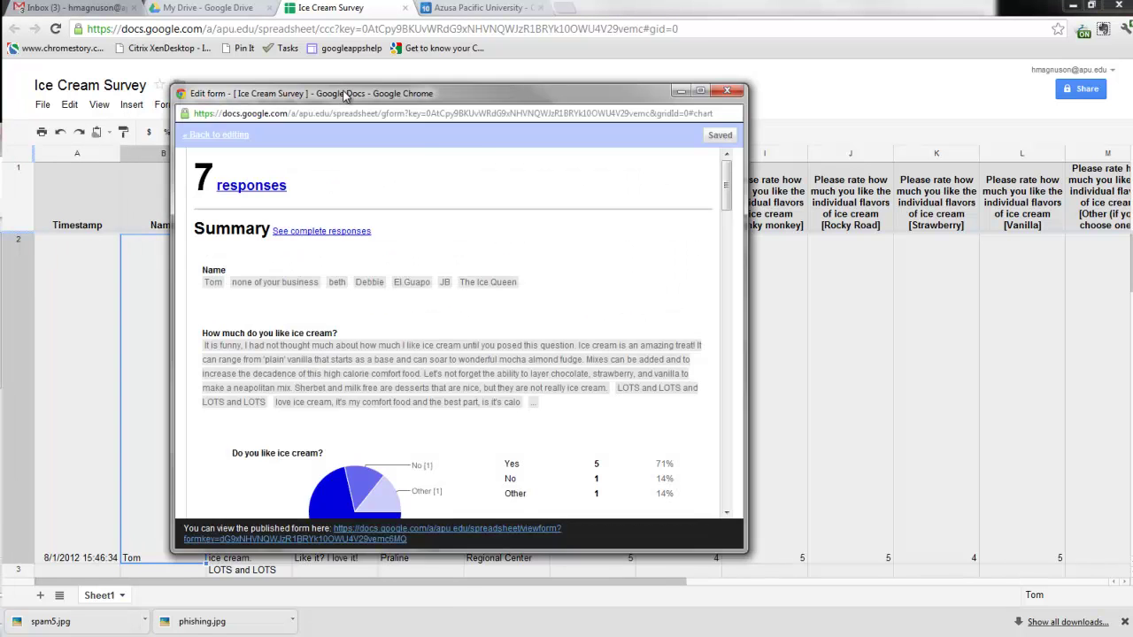
double_click(347, 96)
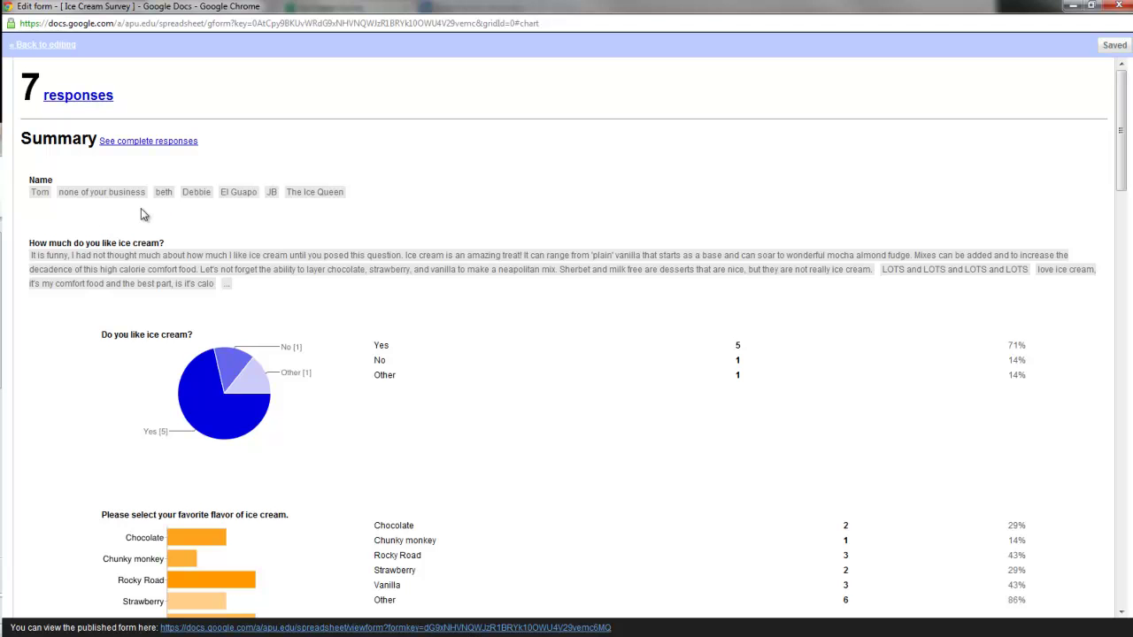
- Examine the summary charts for the like, favorite flavor, campus location and rating questions, and close the summary
scroll(511, 318, "down", 1)
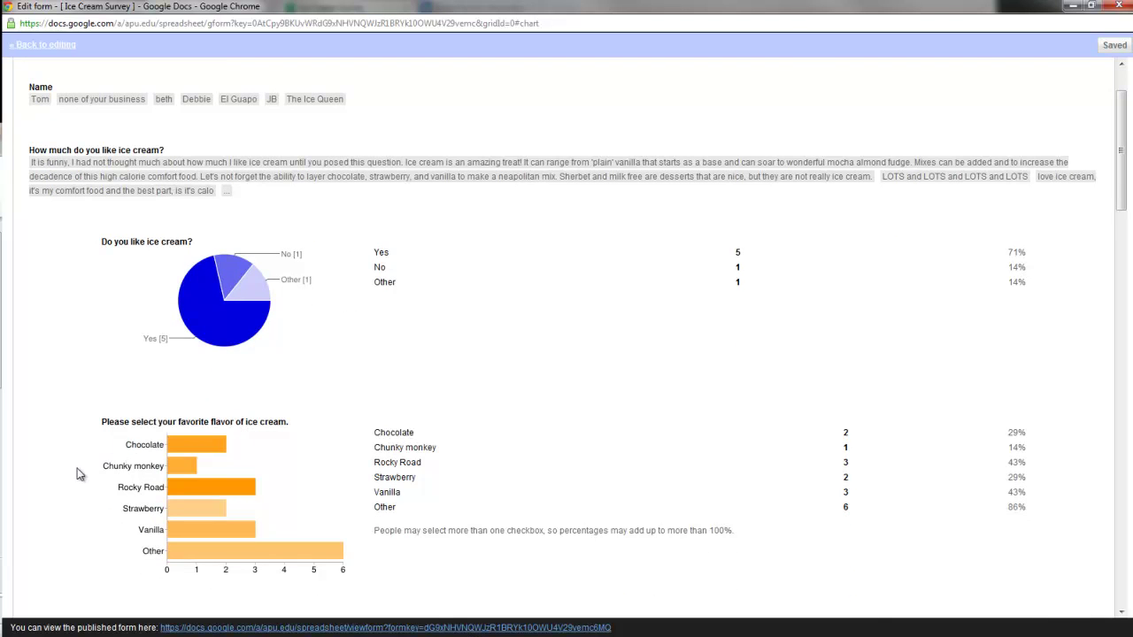
scroll(77, 460, "down", 1)
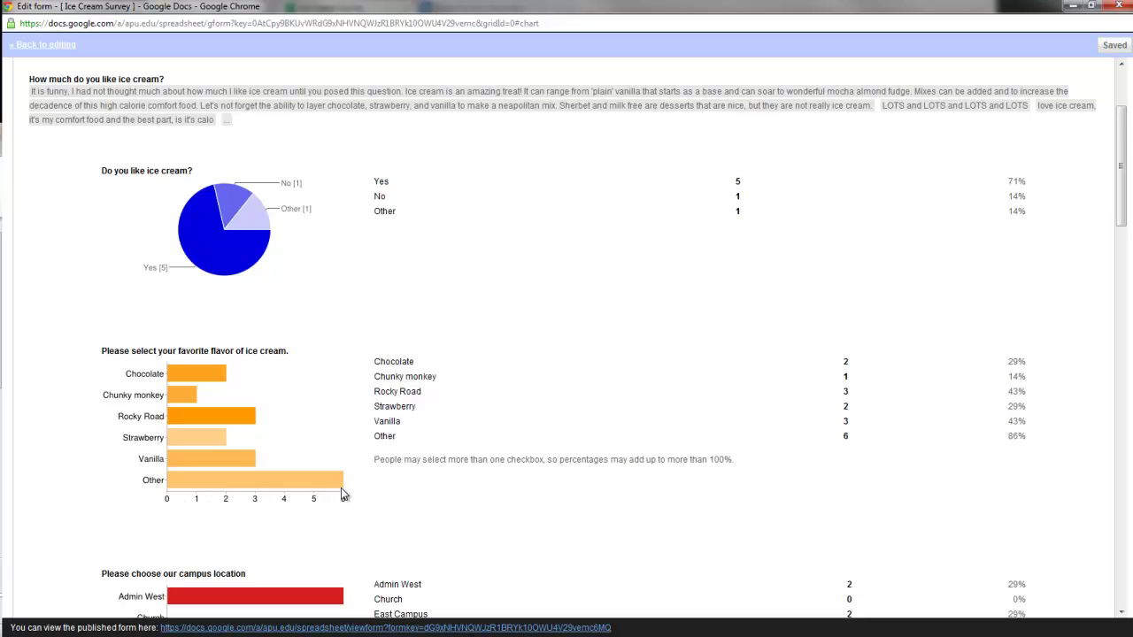
scroll(377, 440, "down", 1)
scroll(375, 438, "down", 1)
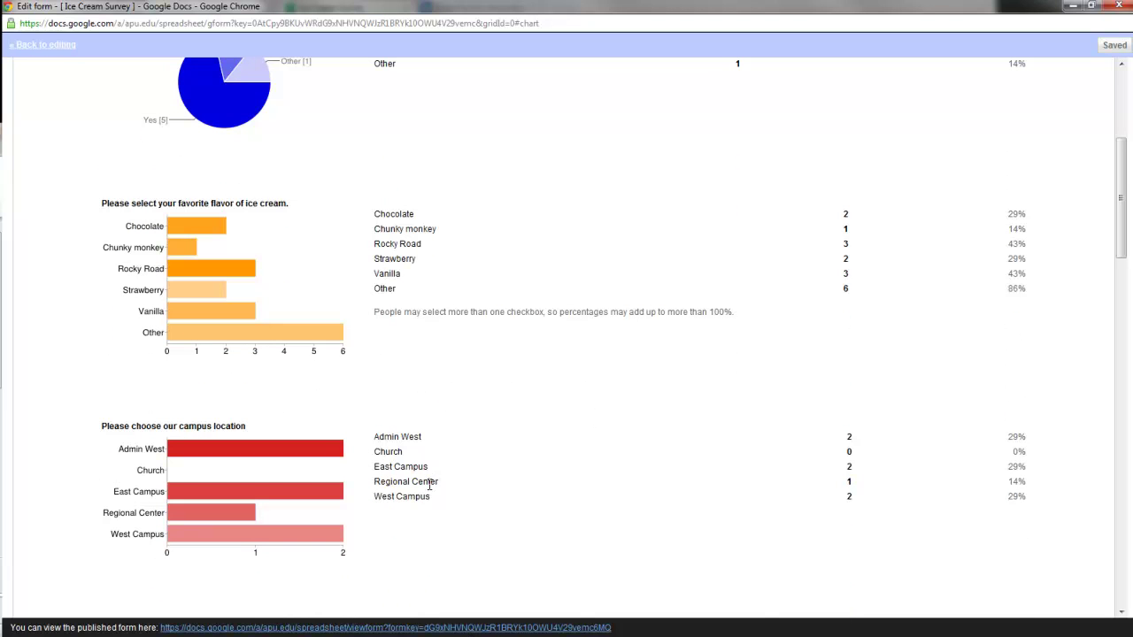
scroll(429, 478, "down", 1)
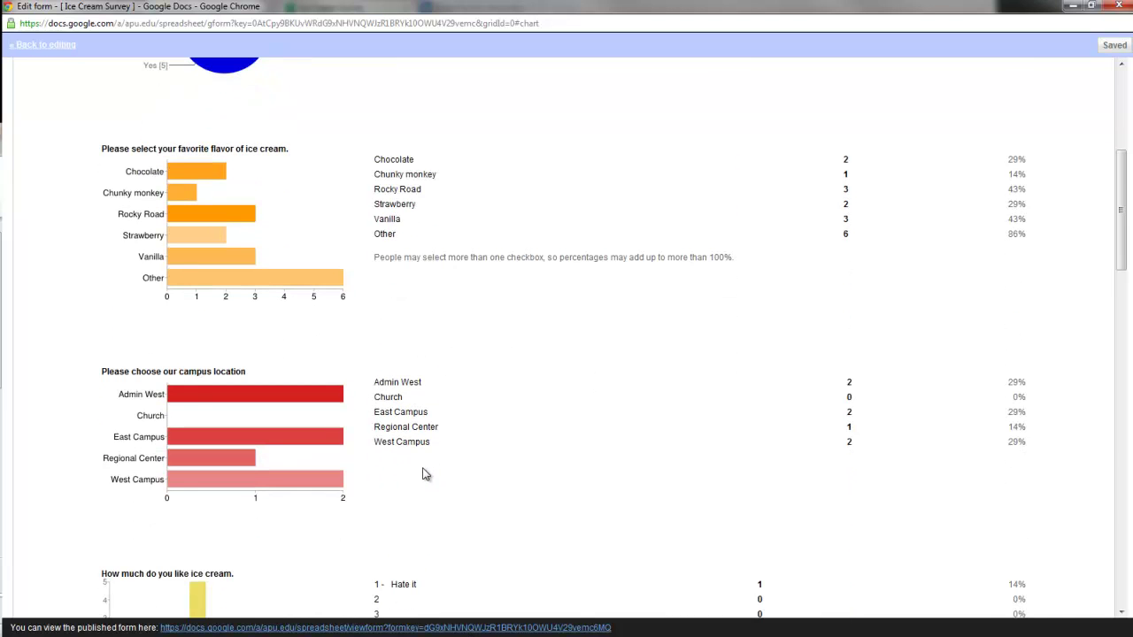
scroll(422, 475, "down", 1)
scroll(415, 443, "down", 2)
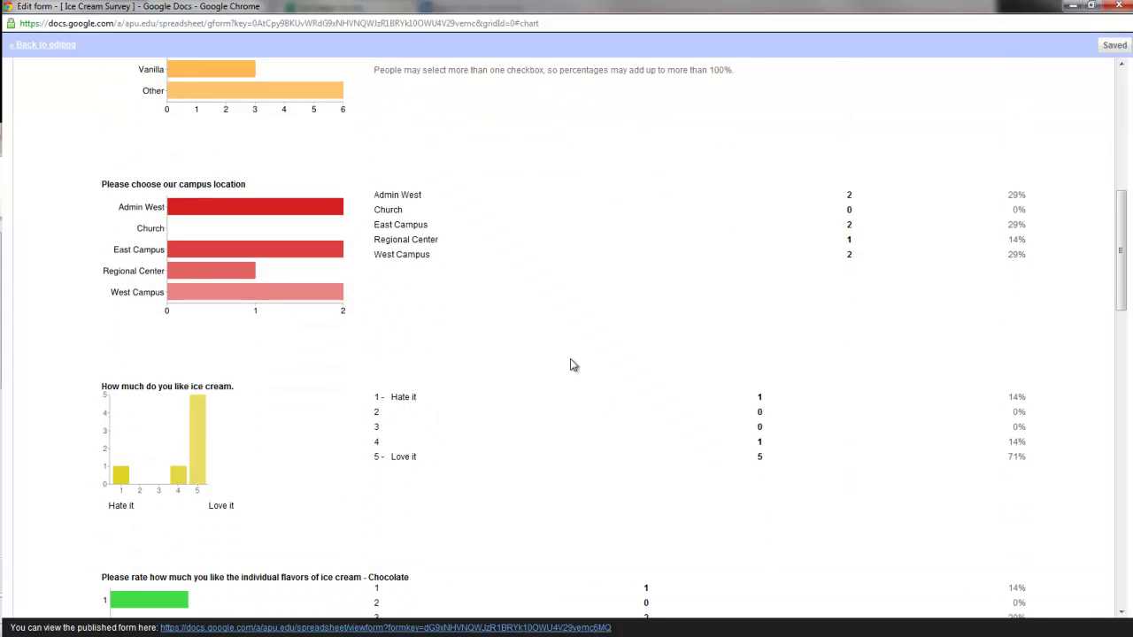
scroll(532, 485, "down", 1)
scroll(529, 483, "down", 1)
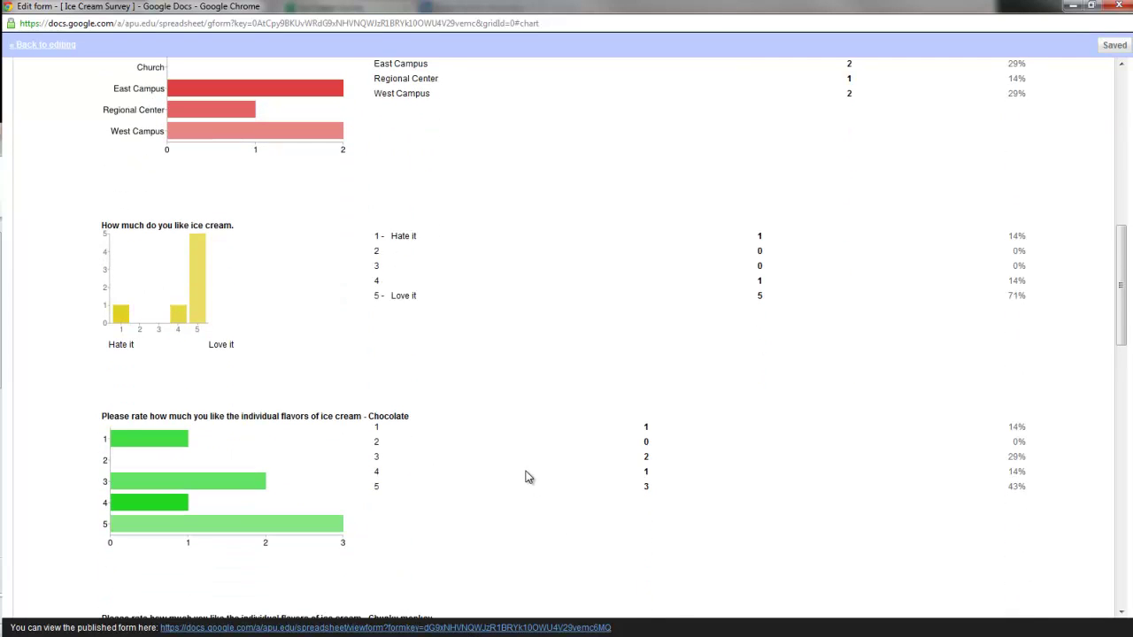
scroll(525, 477, "up", 2)
scroll(496, 458, "up", 1)
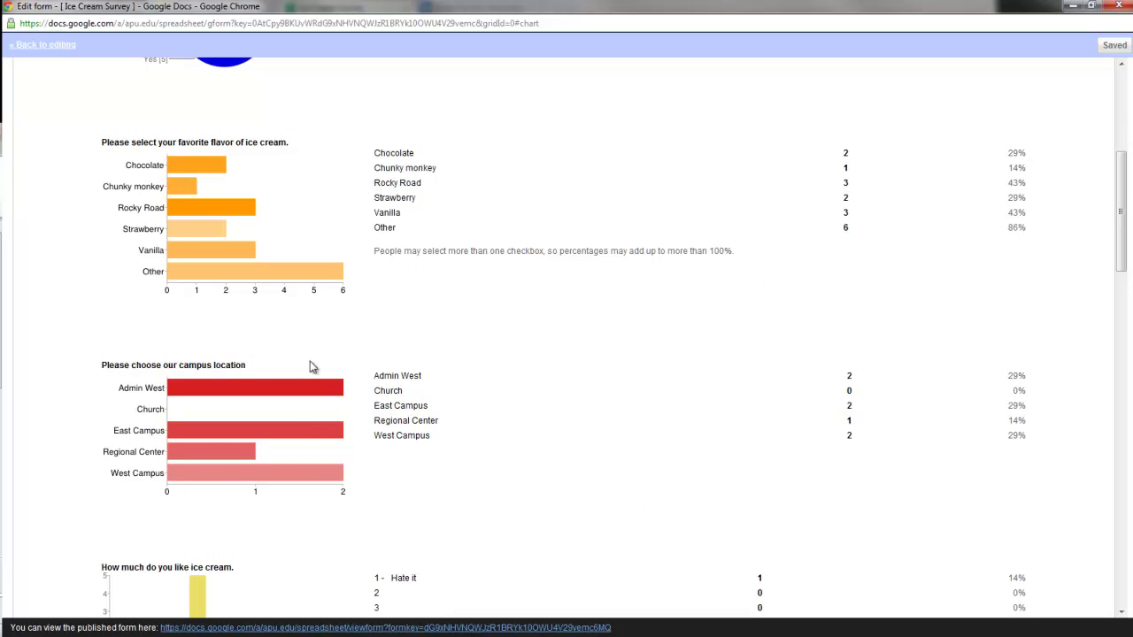
left_click(1117, 7)
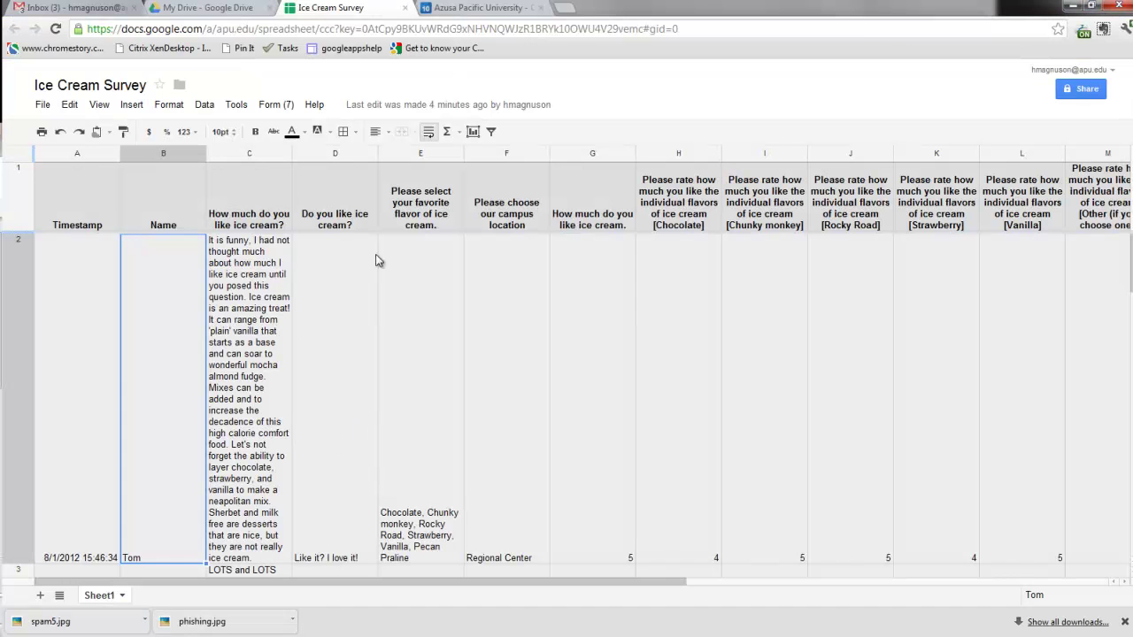
- Sort the survey responses by the campus location column from A to Z
left_click_drag(447, 582, 400, 575)
left_click(542, 154)
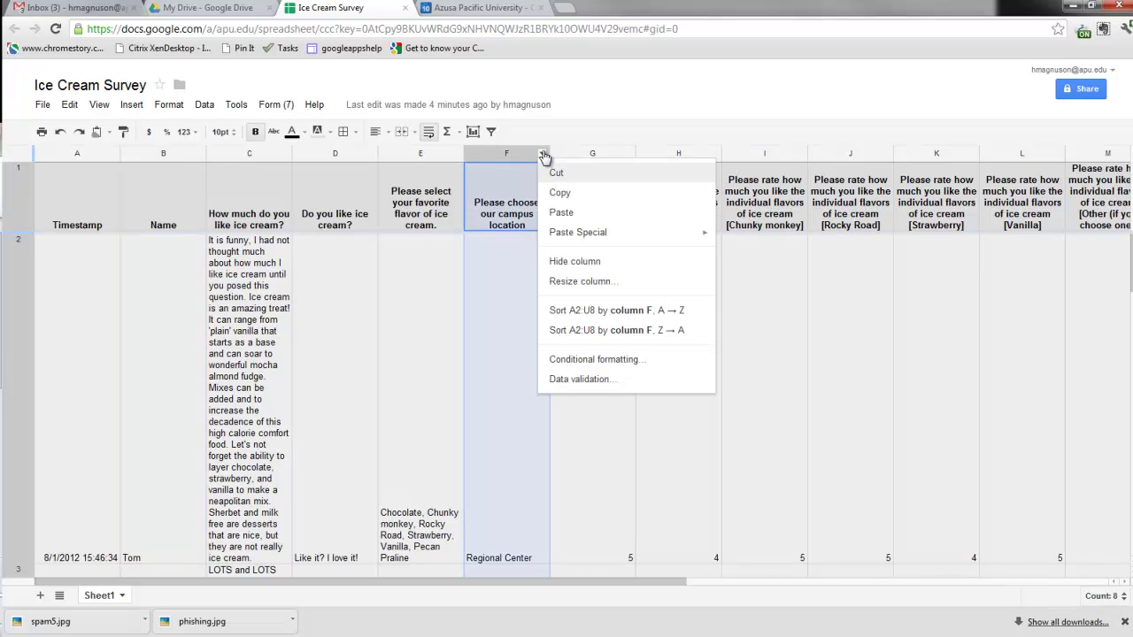
left_click(589, 312)
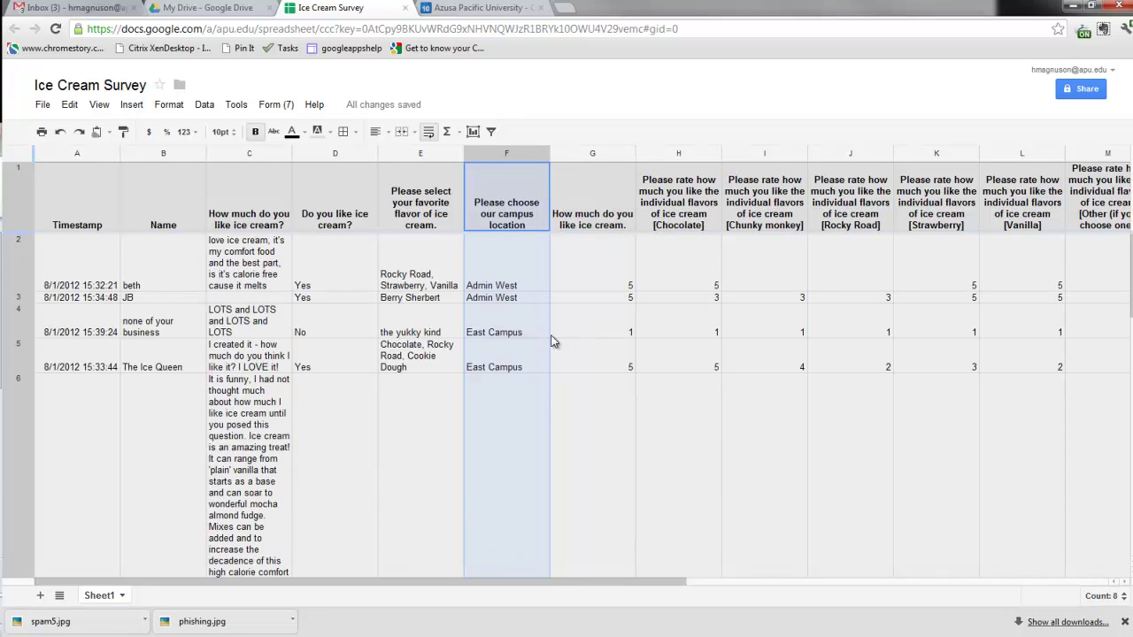
- Widen column C, "How much do you like ice cream?", to about twice its width so the long answers fit
left_click(486, 404)
scroll(485, 408, "down", 1)
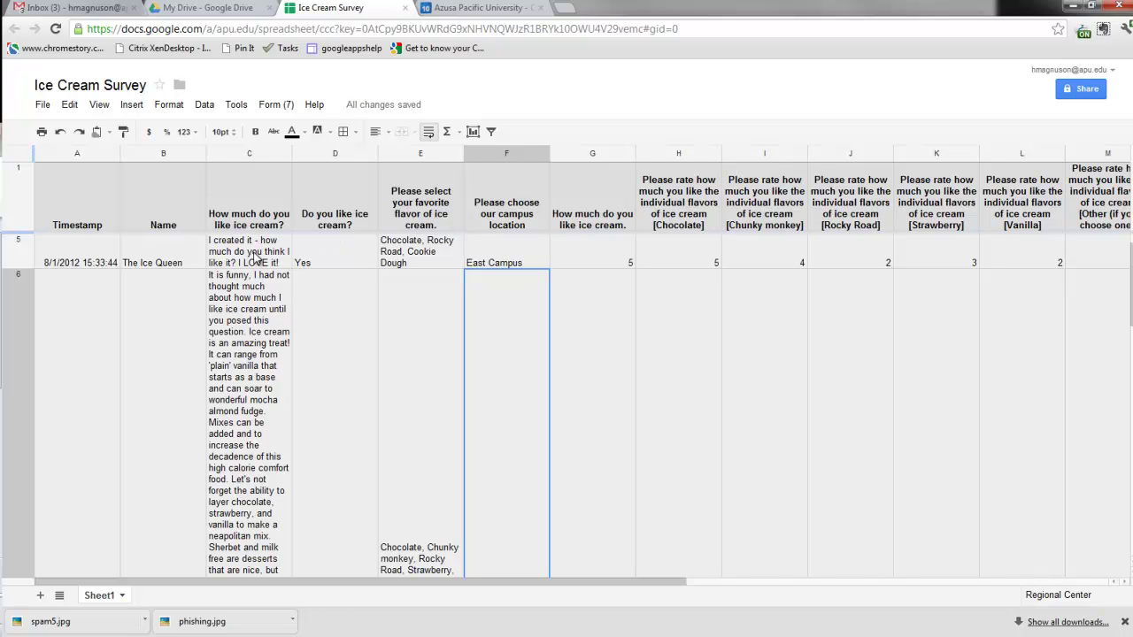
left_click_drag(291, 154, 384, 170)
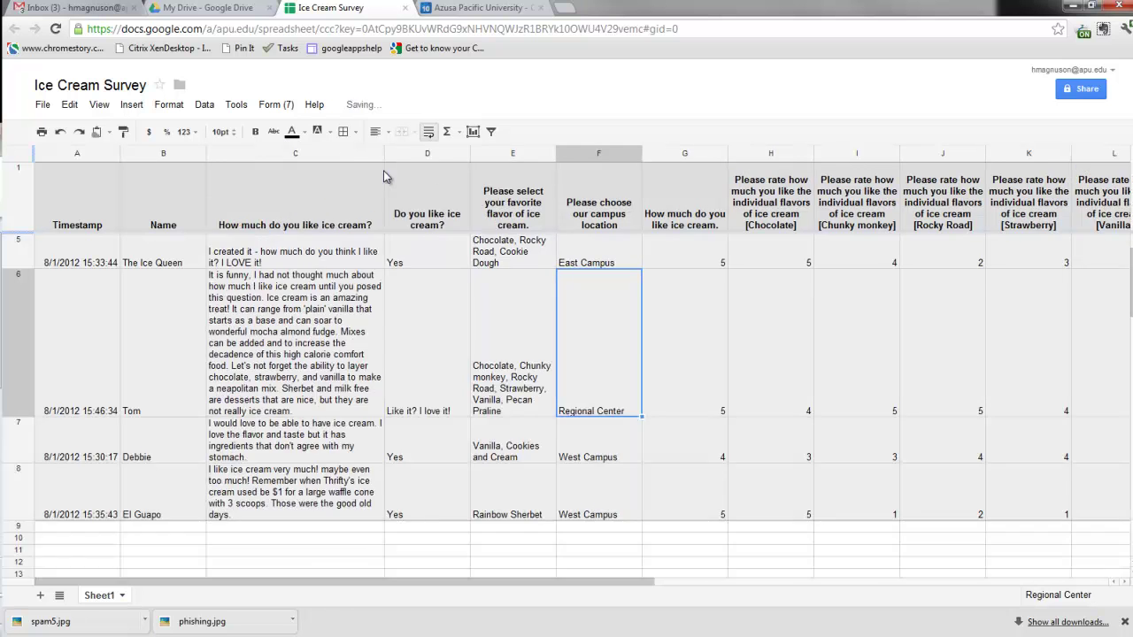
scroll(327, 302, "up", 2)
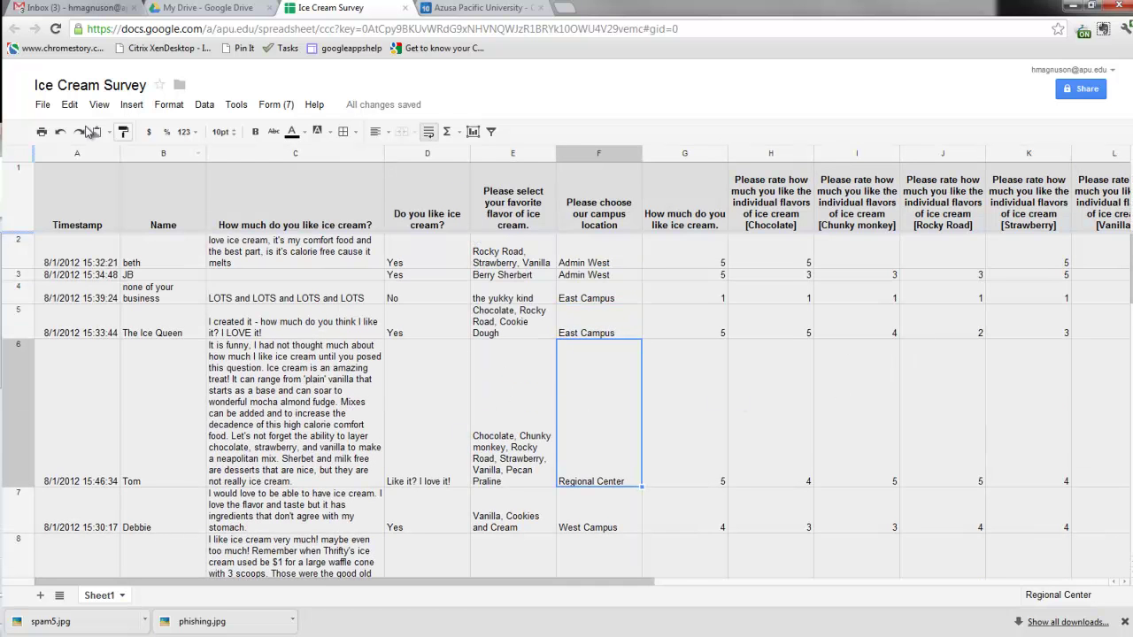
left_click(47, 106)
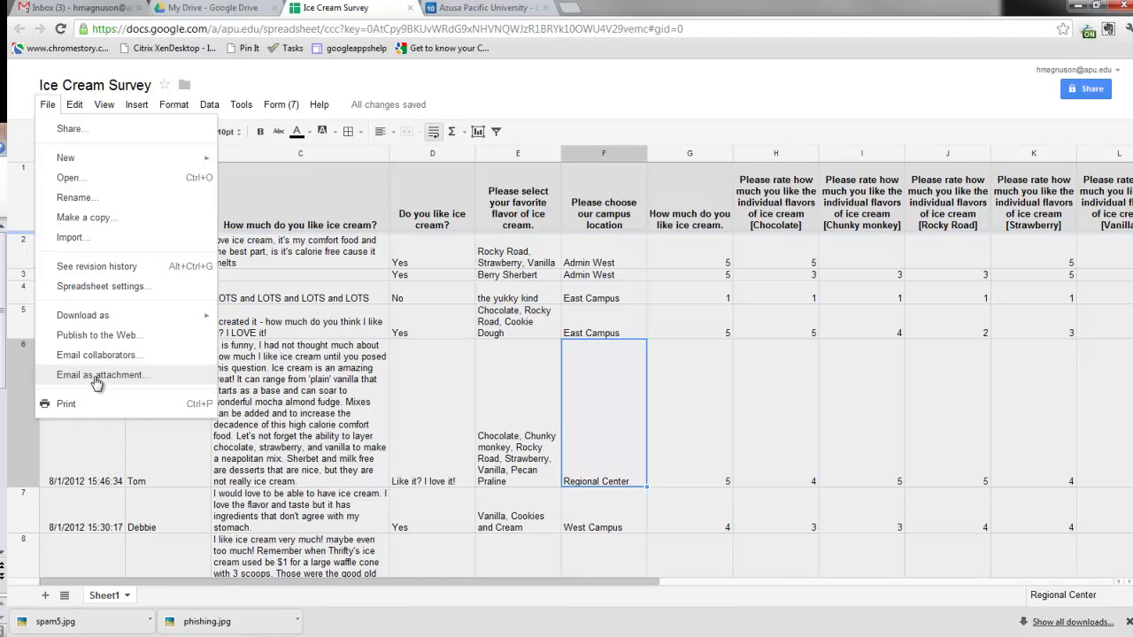
left_click(301, 400)
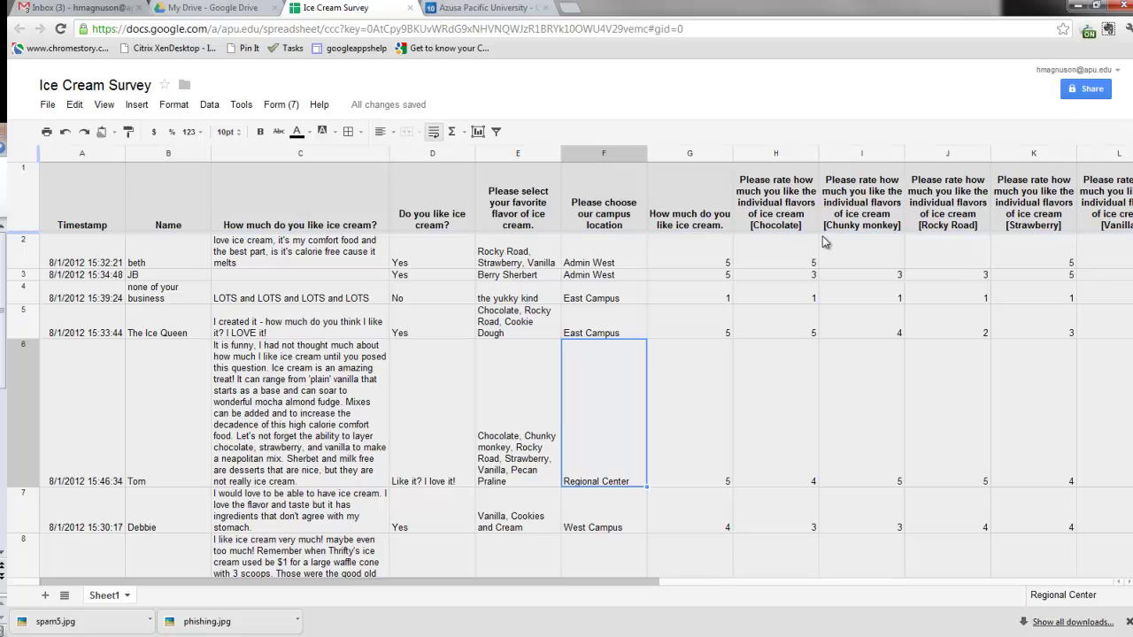
left_click(300, 110)
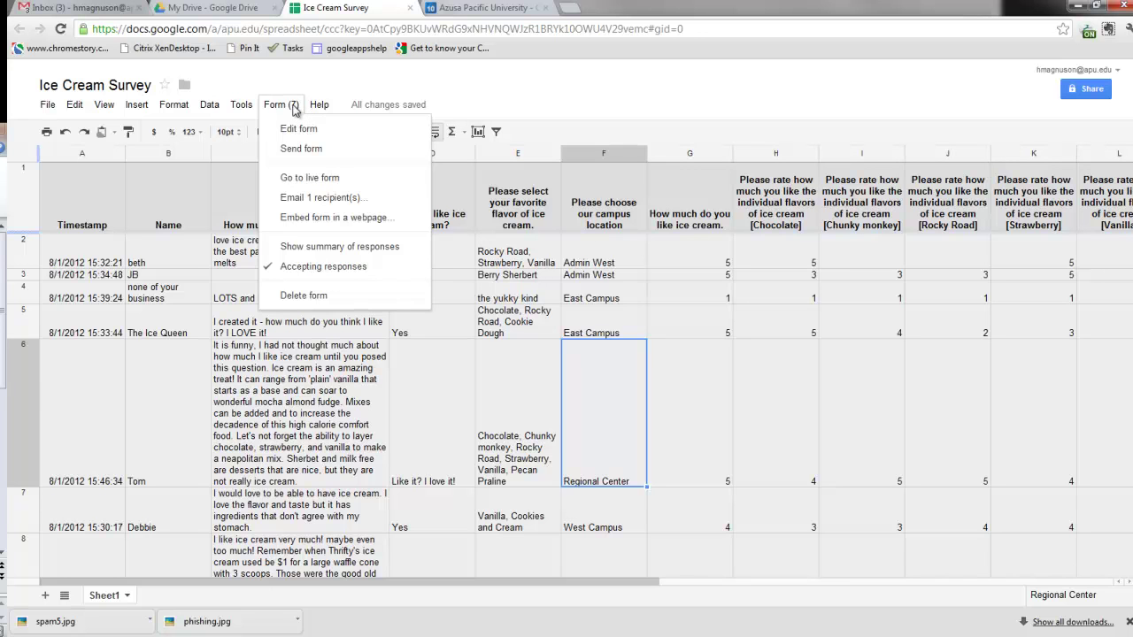
left_click(293, 109)
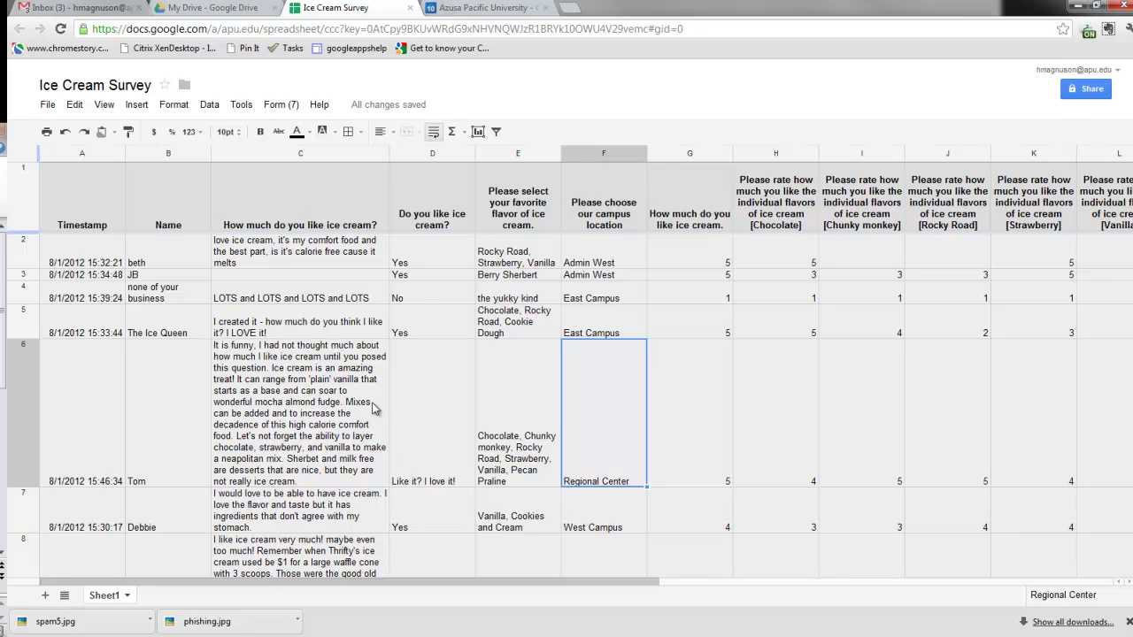
scroll(191, 309, "down", 1)
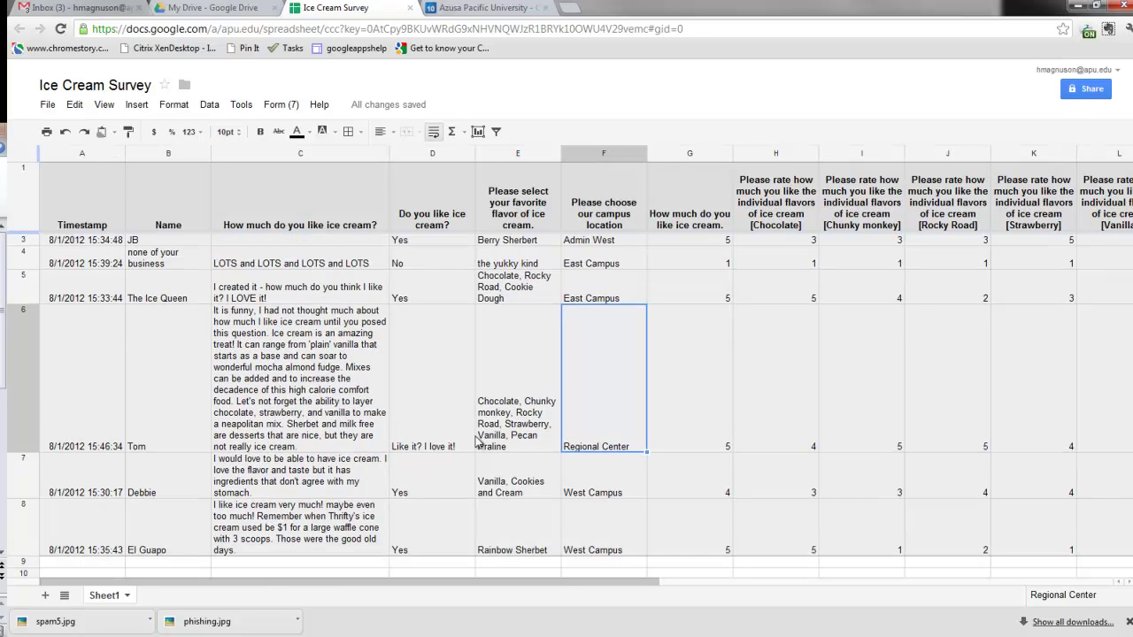
scroll(593, 451, "up", 1)
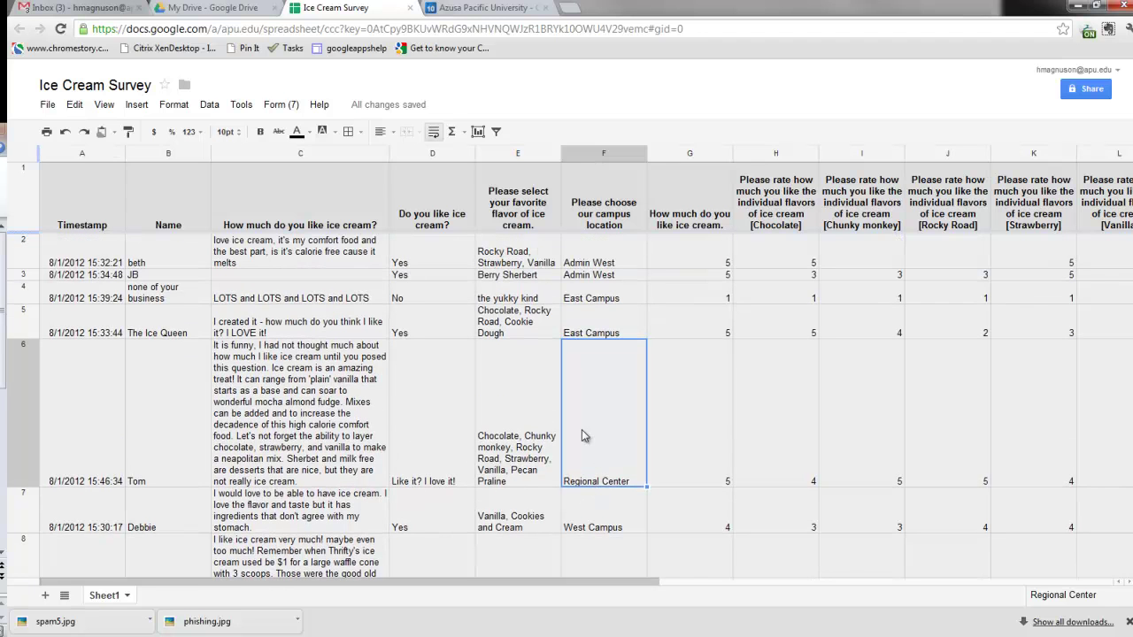
- Review the summary of responses for the sorted sheet and close its window
mouse_move(280, 104)
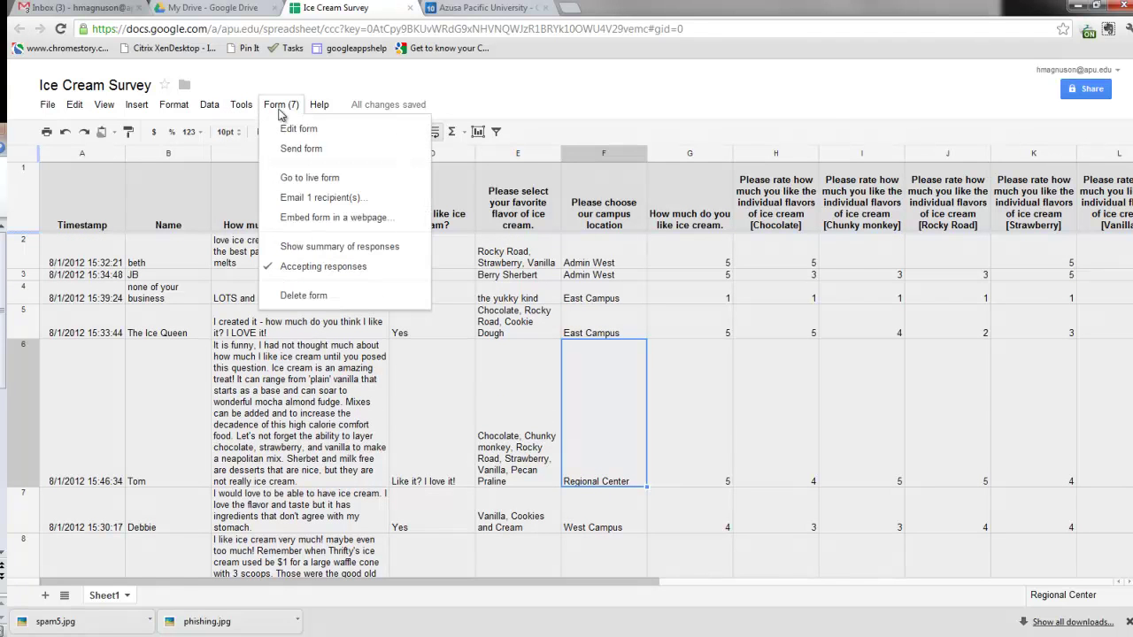
left_click(322, 252)
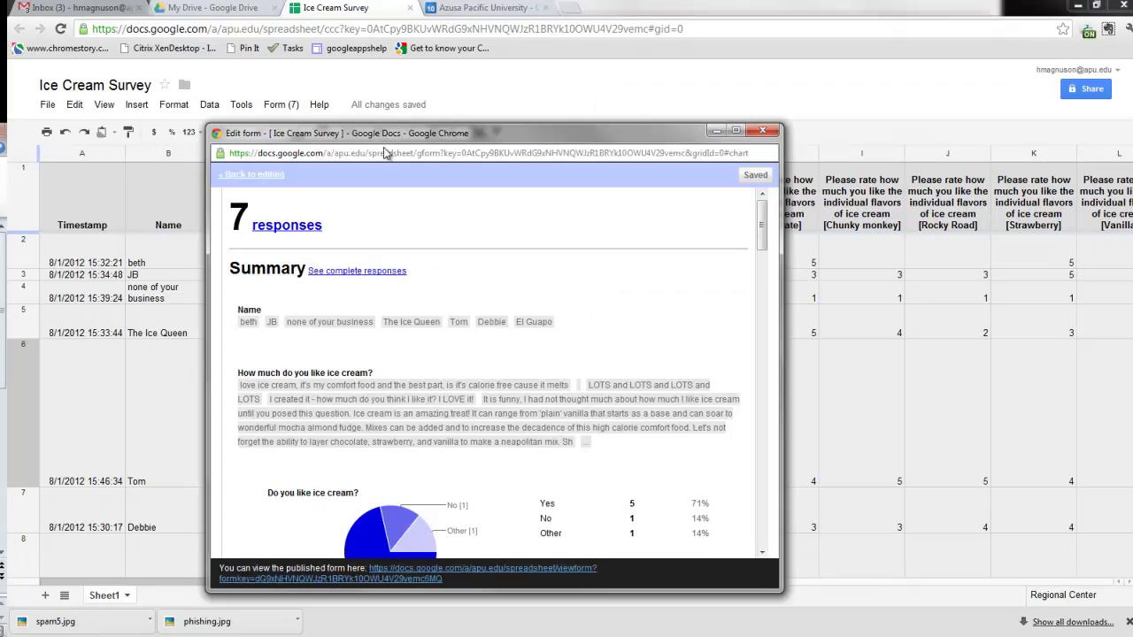
scroll(440, 305, "down", 1)
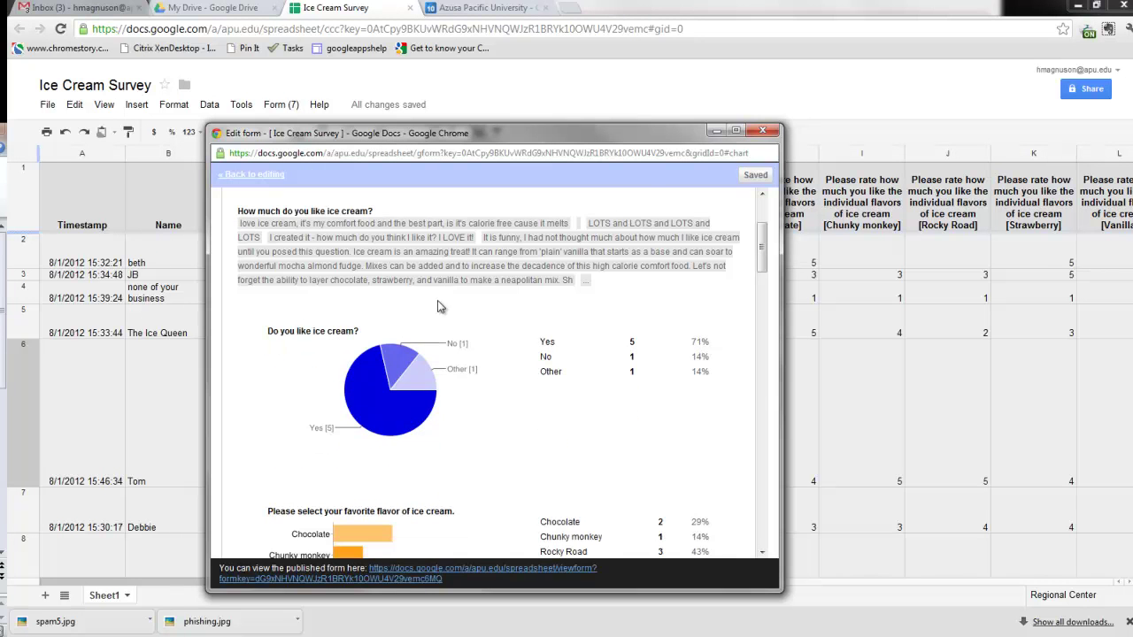
left_click(760, 133)
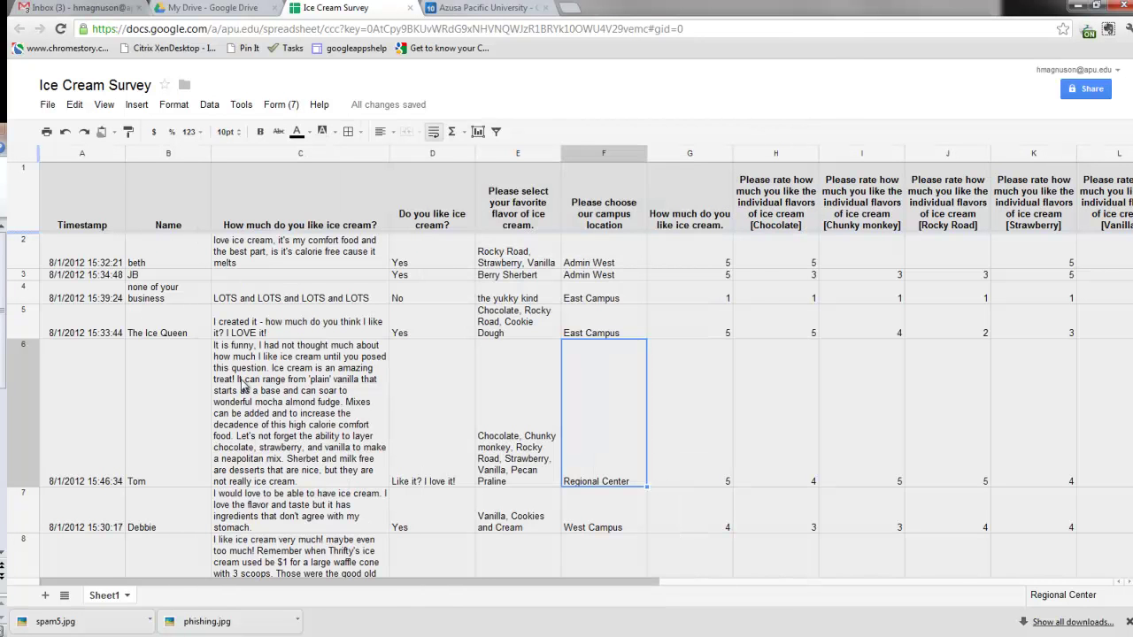